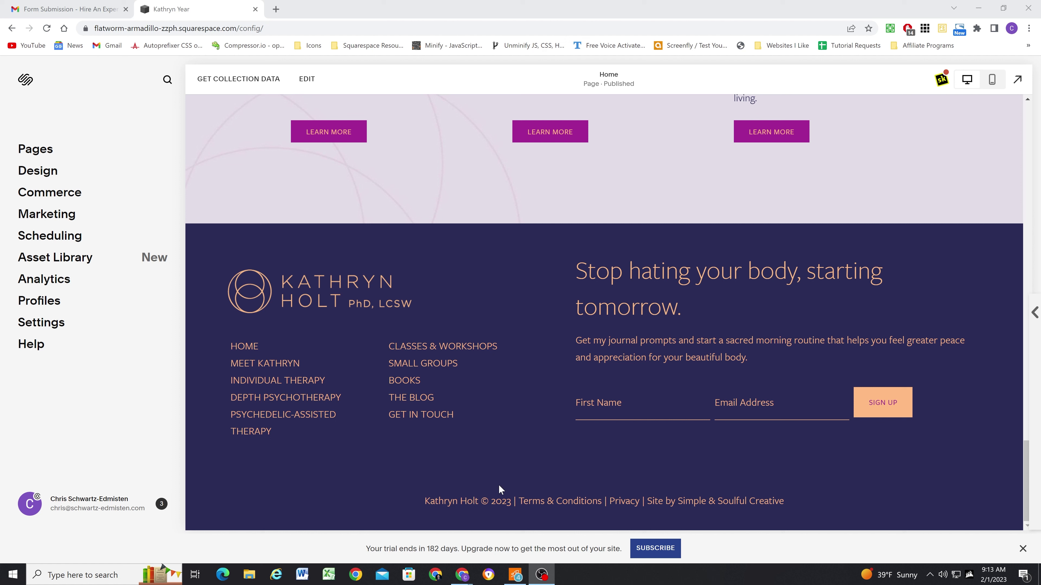
Switch the home page into edit mode from the EDIT button in the top bar.
left_click(307, 79)
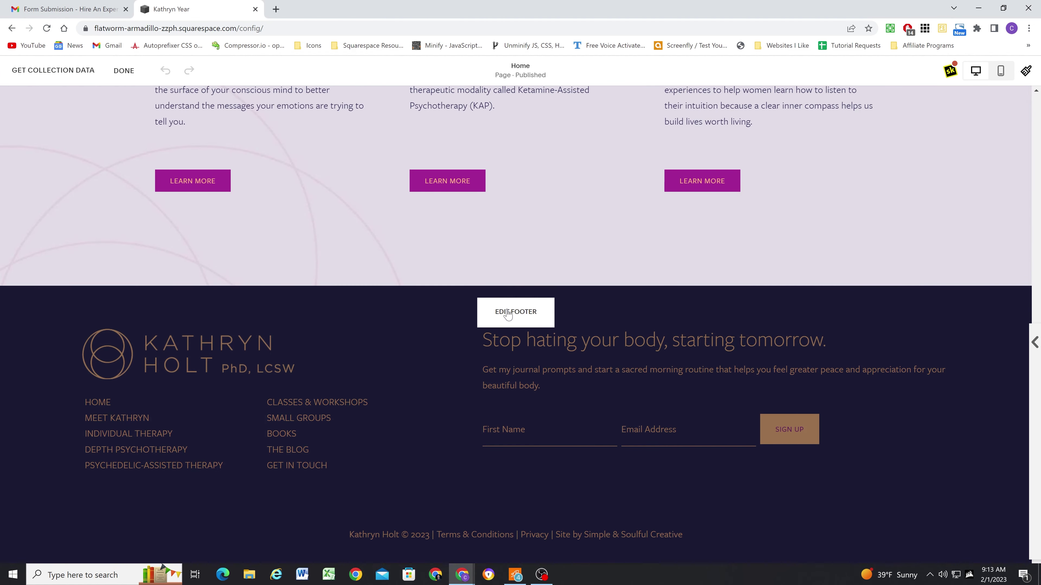
Upgrade the footer code section to the grid layout, shorten the embedded-scripts block, and save.
left_click(510, 313)
scroll(449, 437, "down", 4)
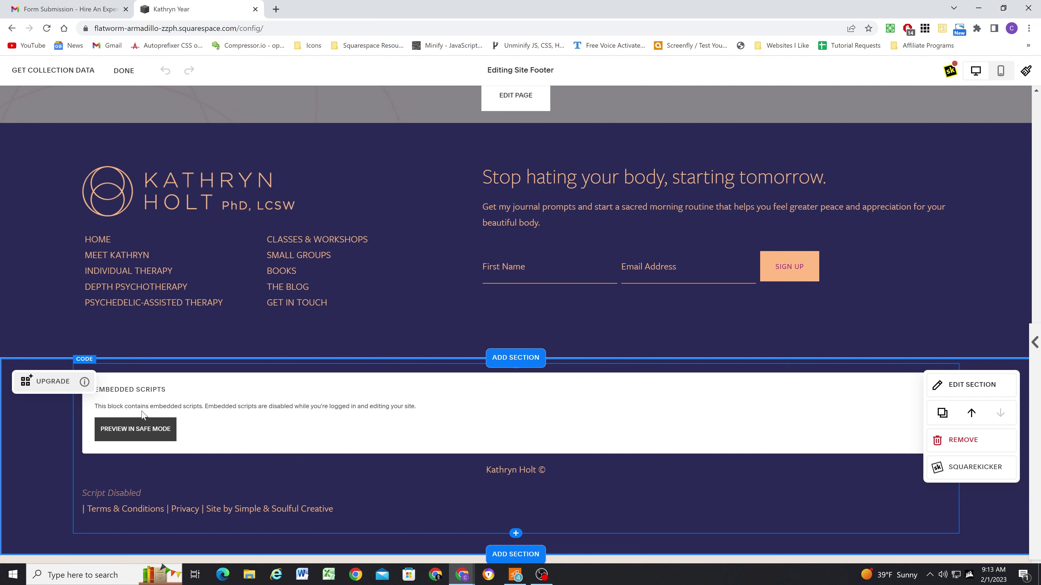
left_click(41, 383)
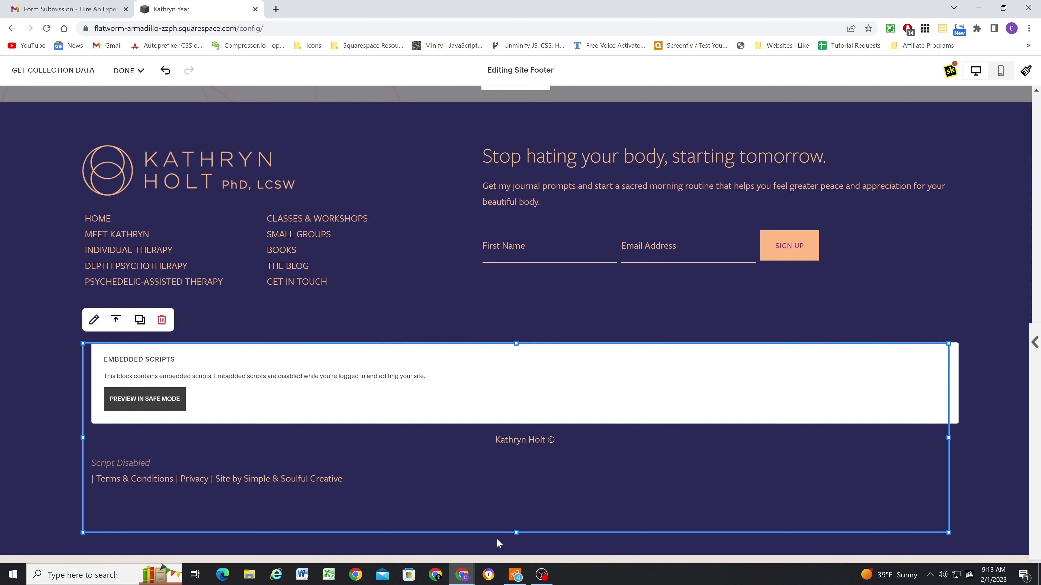
left_click_drag(516, 532, 494, 435)
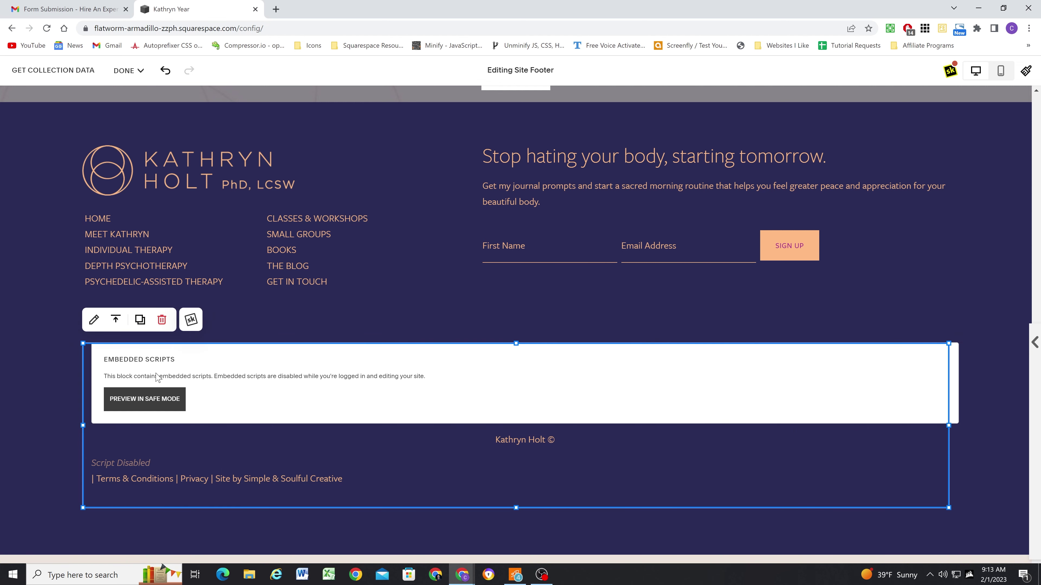
left_click(123, 71)
left_click(115, 104)
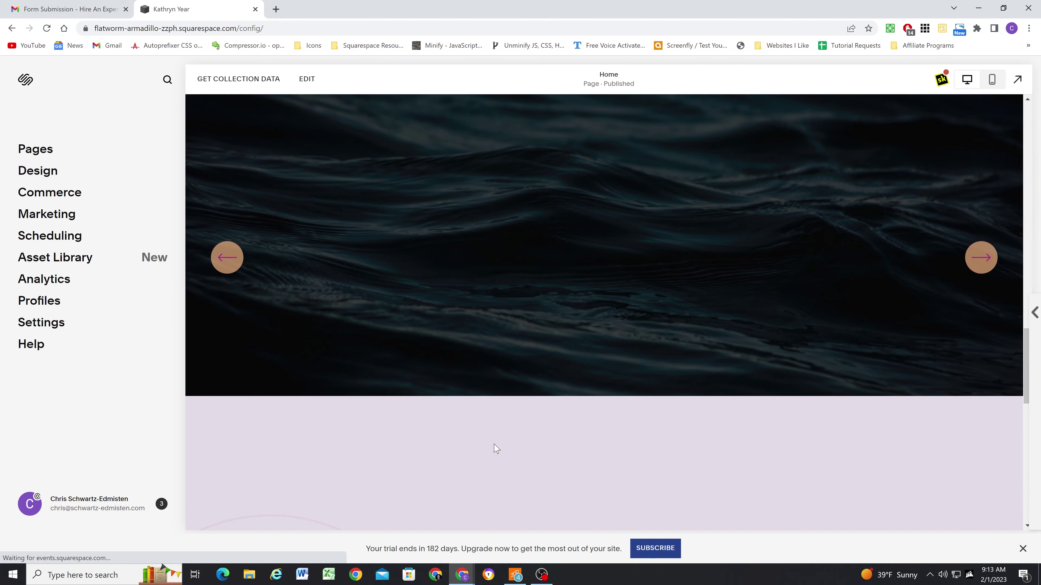
scroll(496, 448, "down", 15)
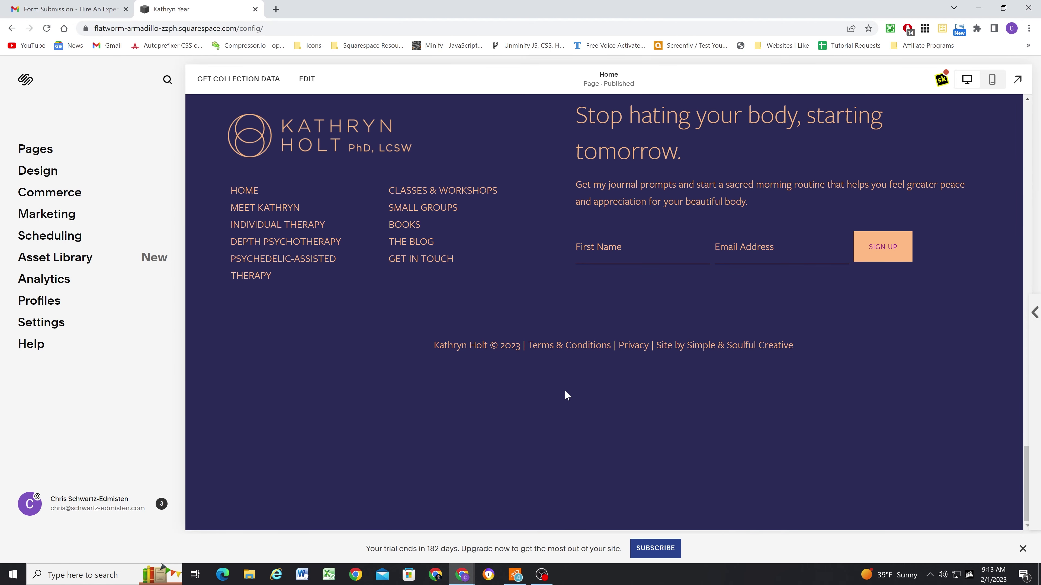
scroll(566, 396, "up", 1)
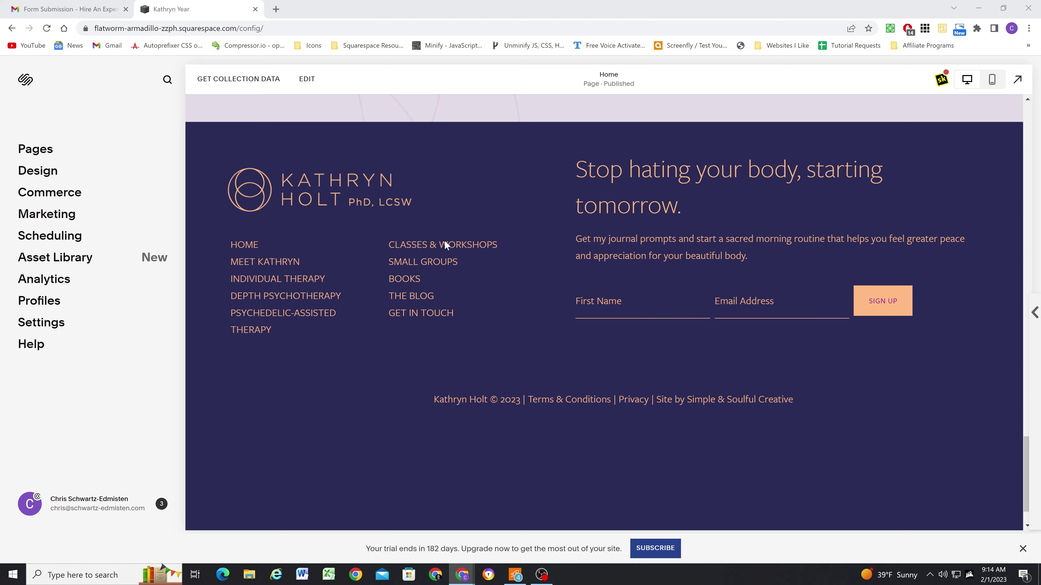
Start editing the footer and delete its embedded-scripts code block.
left_click(306, 78)
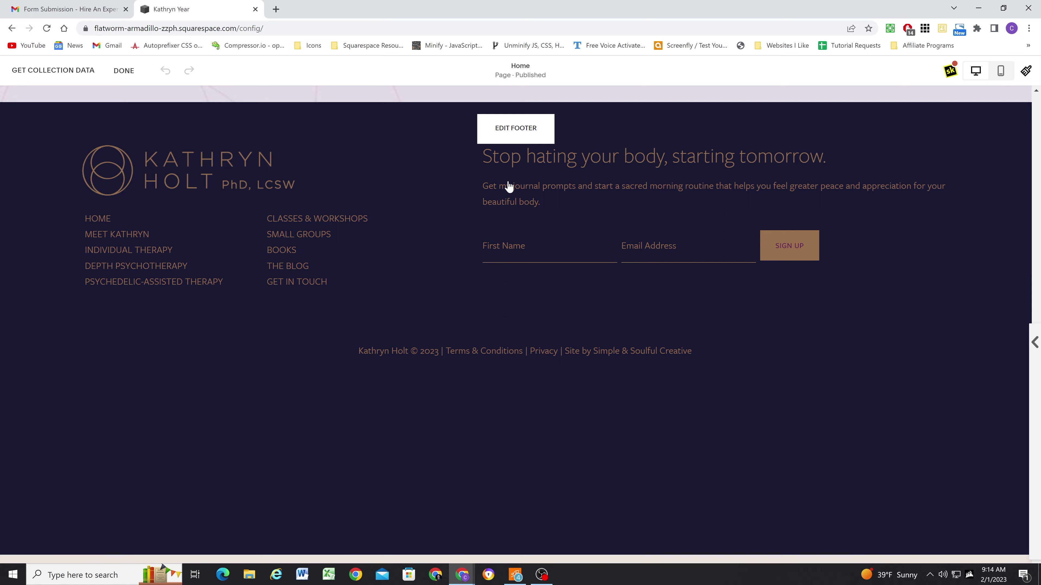
left_click(514, 136)
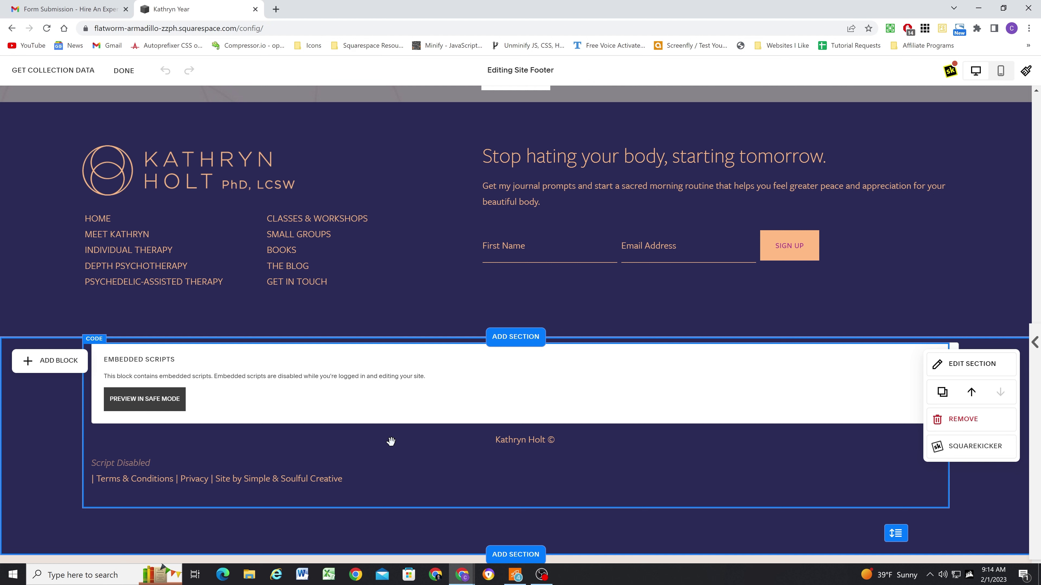
left_click(262, 395)
left_click(158, 318)
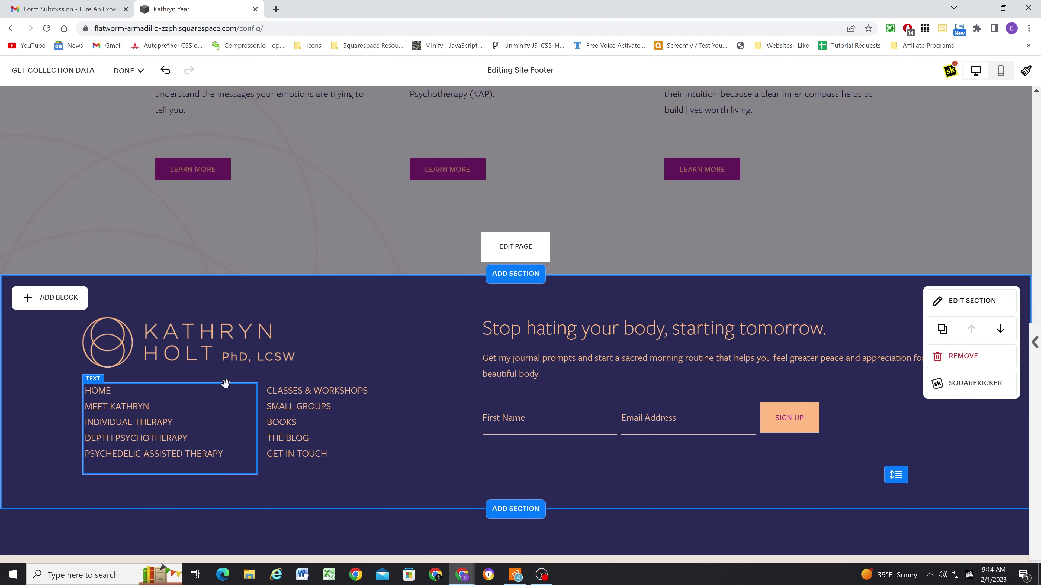
Add a text block below the footer links and signup form, stretched to full width.
left_click(52, 299)
left_click(66, 220)
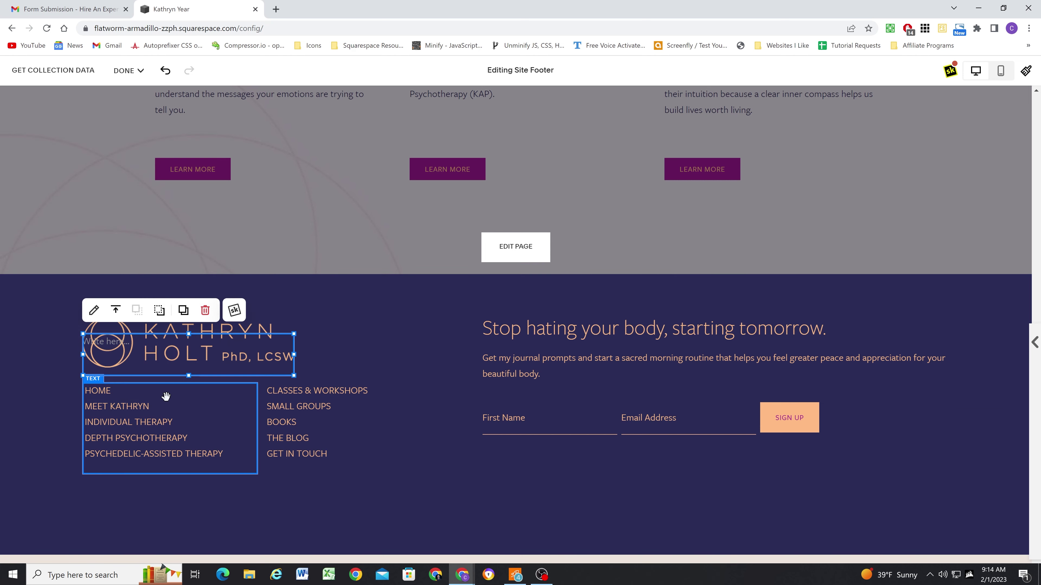
double_click(250, 345)
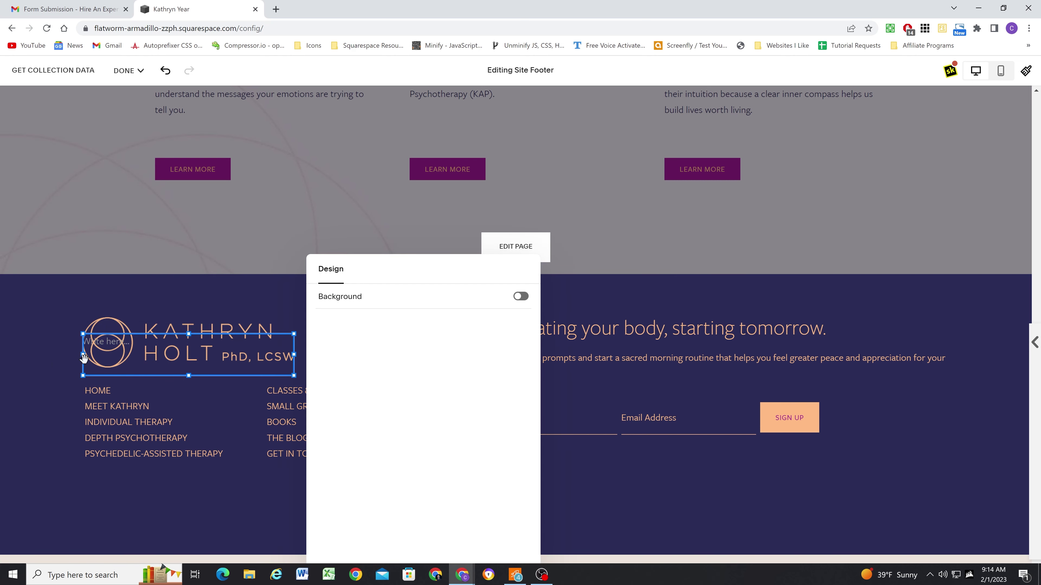
left_click_drag(112, 357, 84, 530)
left_click_drag(621, 529, 948, 529)
Paste the copyright and site-credit line into the empty text block and centre-align it.
left_click(432, 522)
type("Kathryn Holt ©  | Terms & Conditions | Privacy | Site by Simple & Soulful Creative")
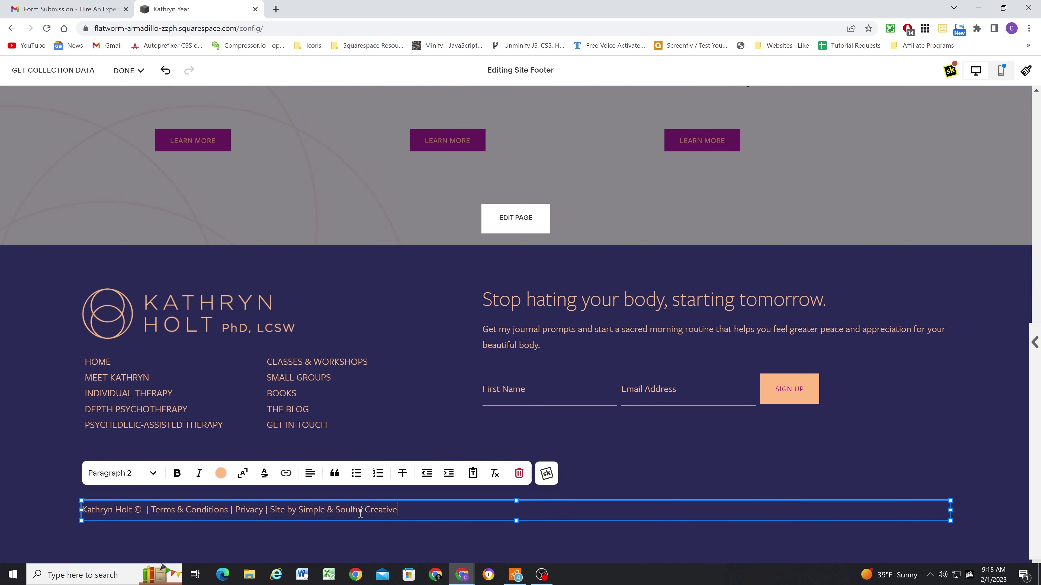
left_click_drag(393, 506, 82, 509)
left_click(310, 474)
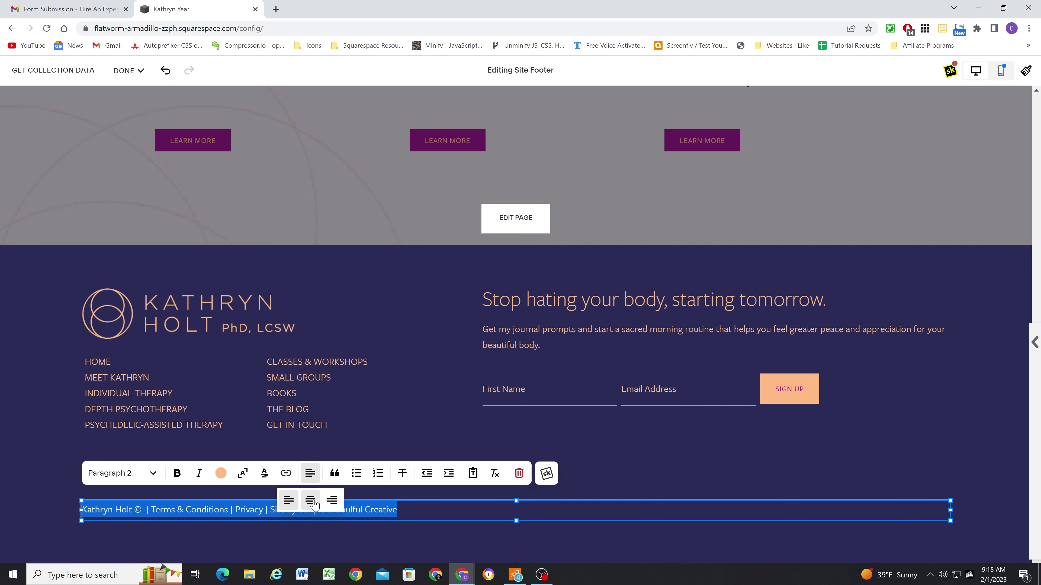
left_click(310, 500)
left_click(685, 509)
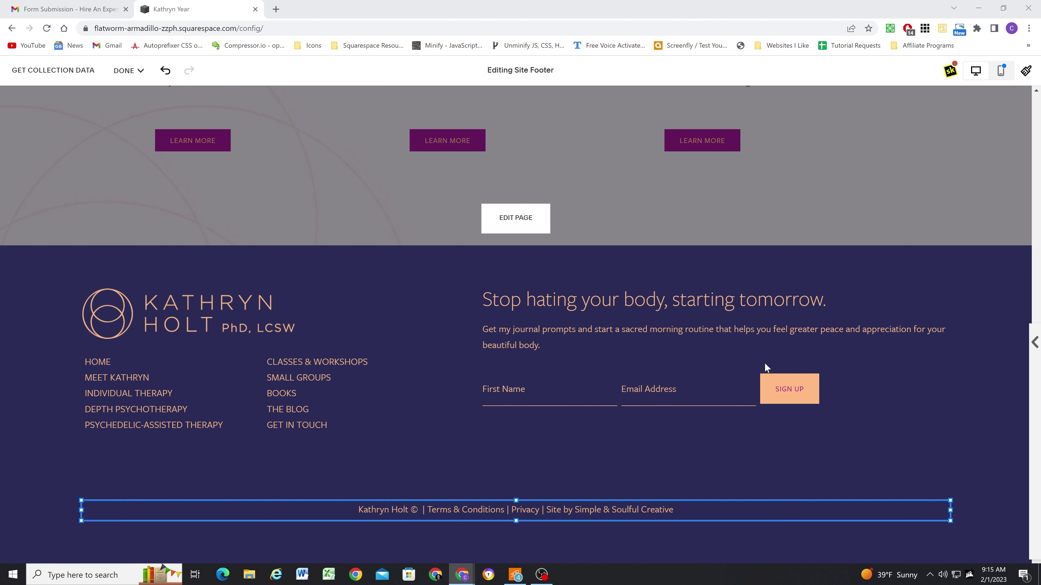
Type 'date' after the © sign and link that word to '#[date]'.
left_click(421, 510)
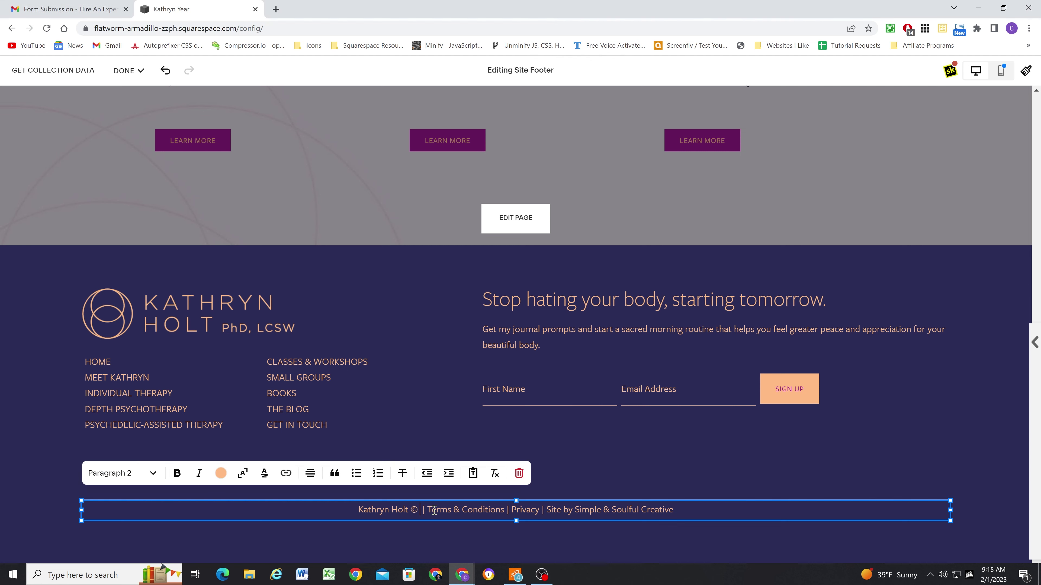
type("date")
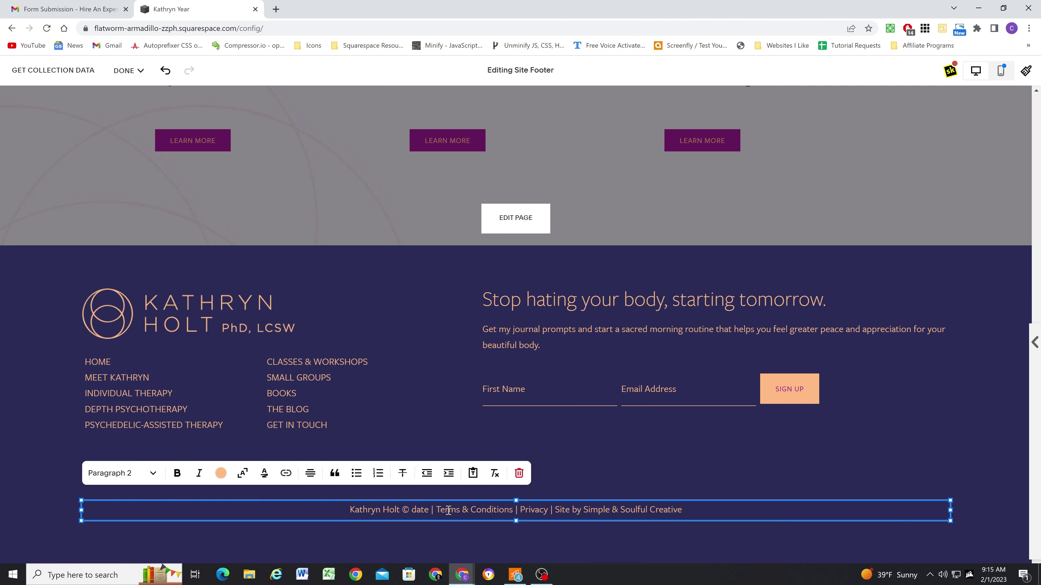
left_click_drag(428, 512, 412, 512)
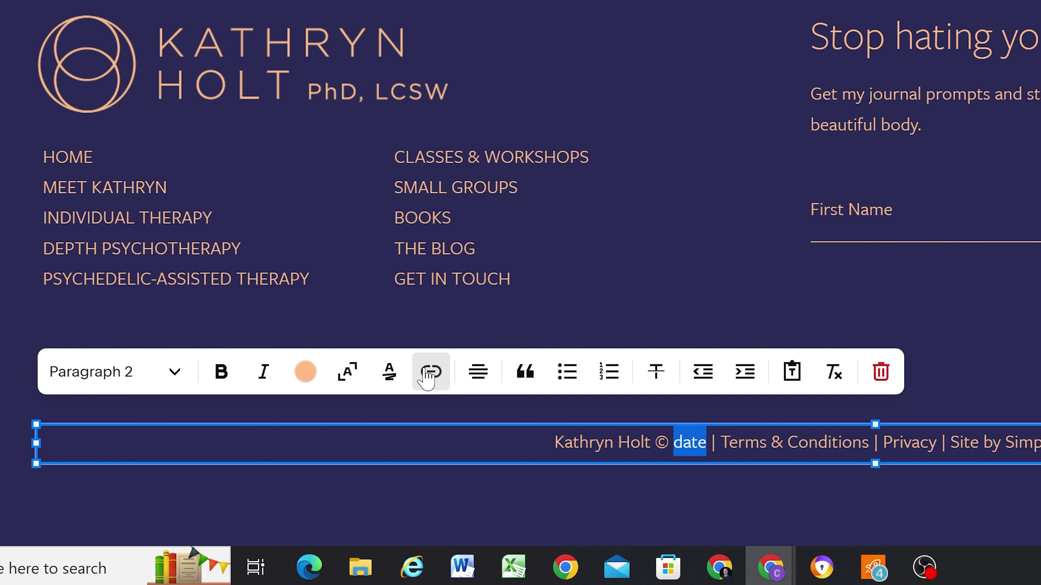
left_click(285, 473)
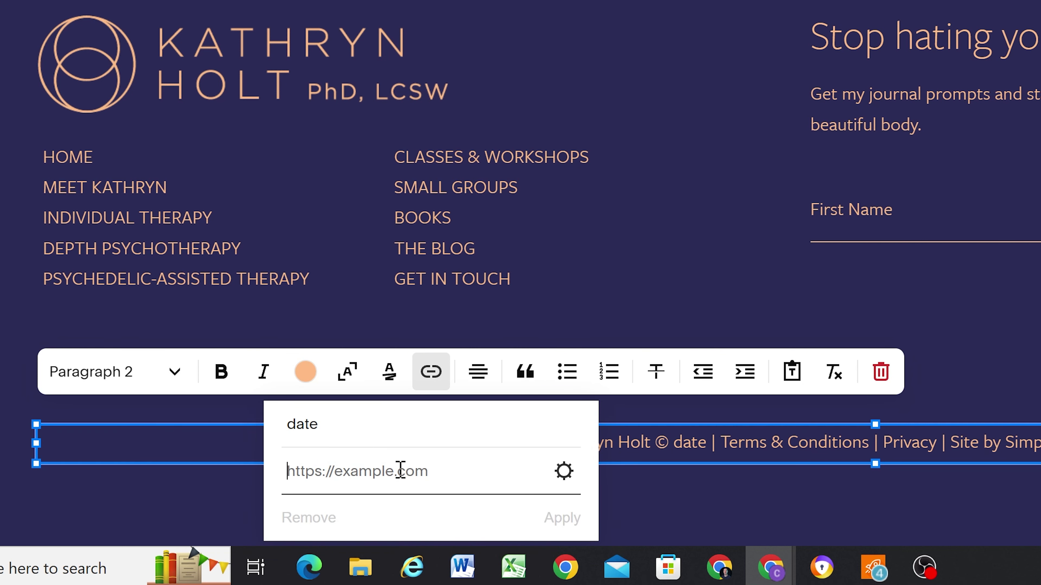
type("#")
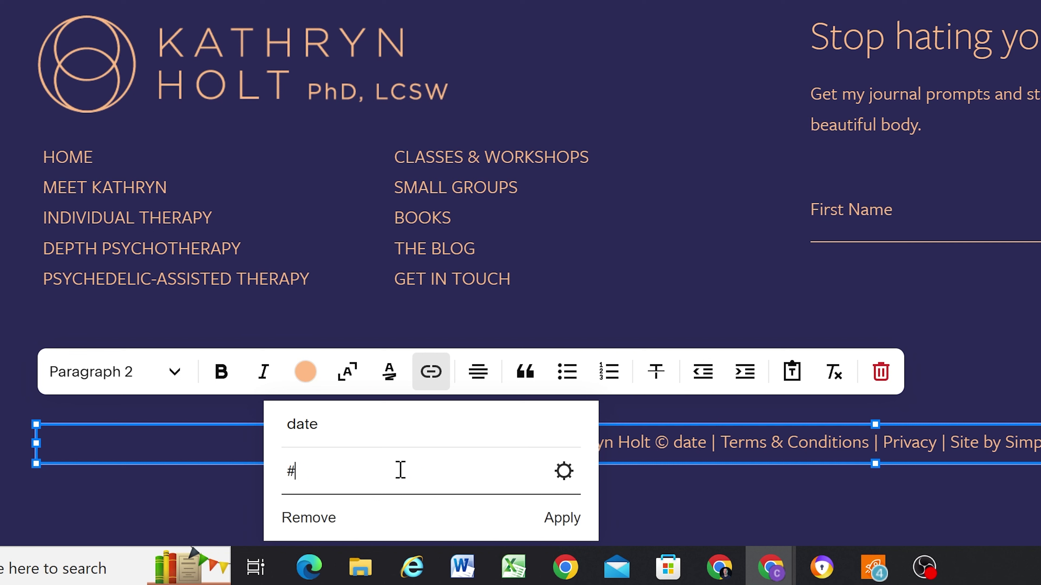
type("[date]")
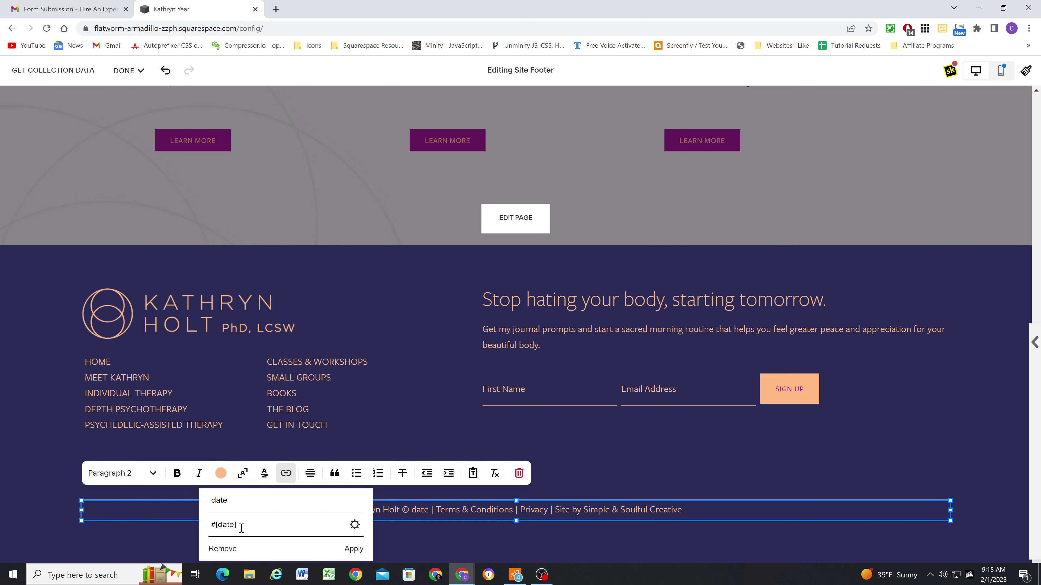
left_click_drag(245, 527, 210, 529)
left_click(248, 524)
left_click(245, 525)
left_click(353, 549)
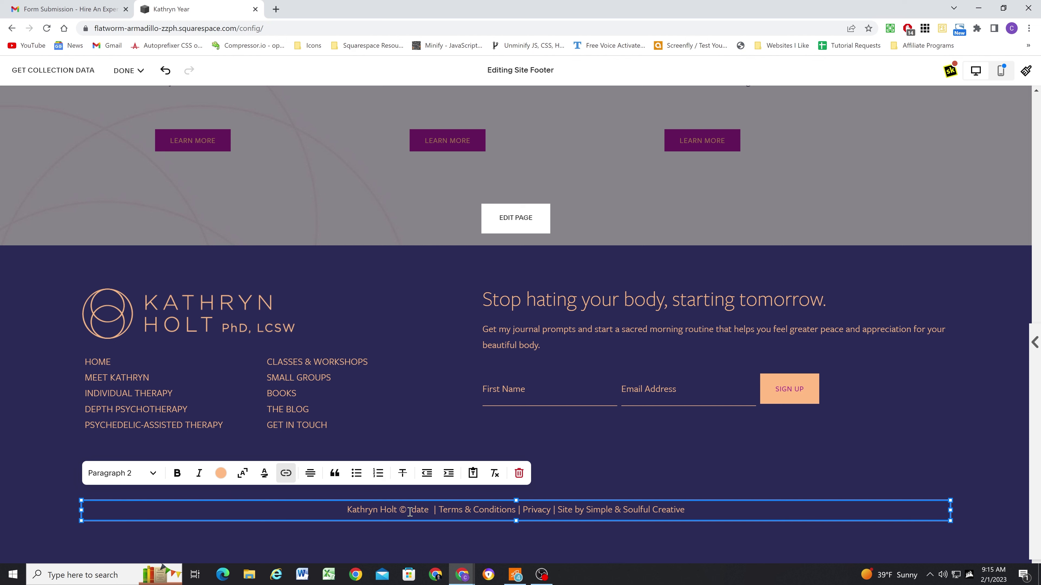
Finish editing the text block and save the footer.
left_click(41, 459)
left_click(128, 70)
left_click(116, 103)
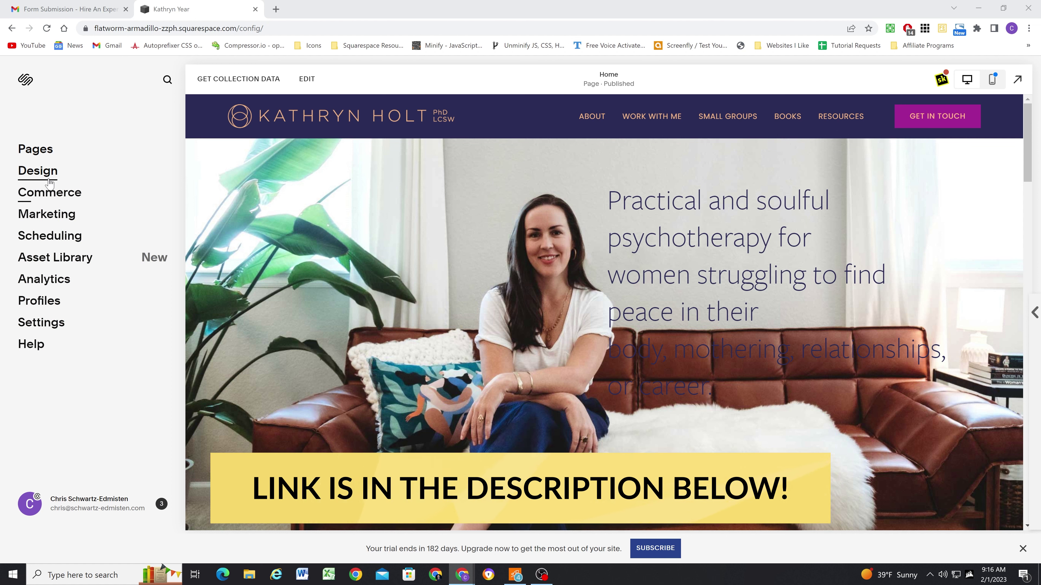
Go to Settings > Advanced > Code Injection.
left_click(59, 327)
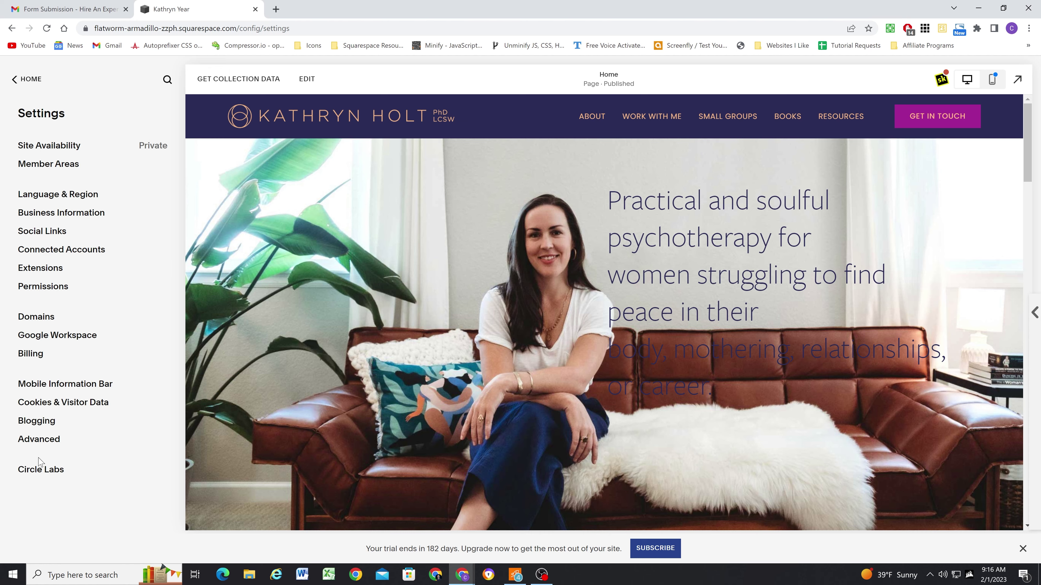
left_click(40, 443)
left_click(45, 177)
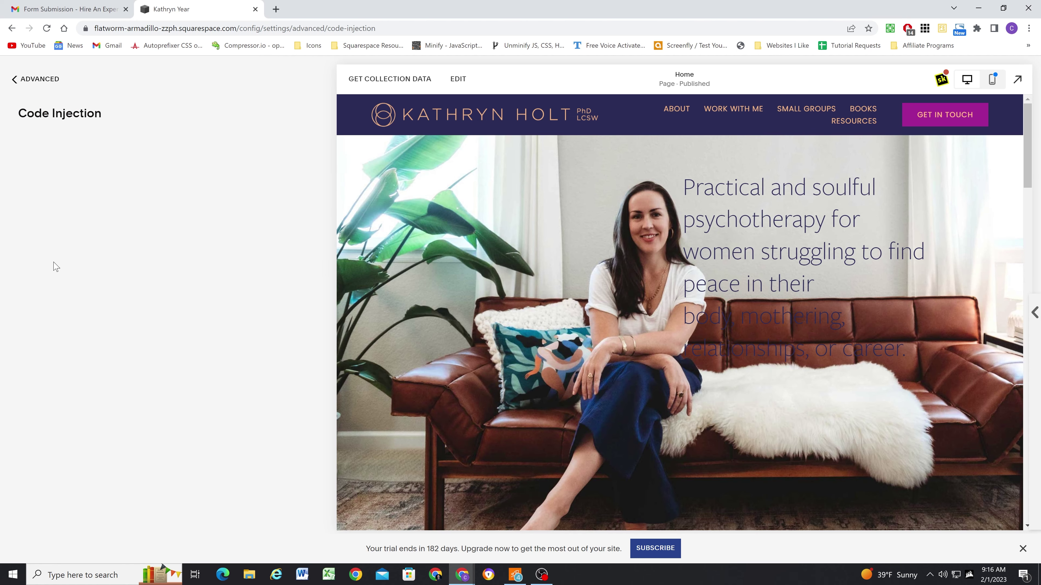
scroll(71, 293, "down", 20)
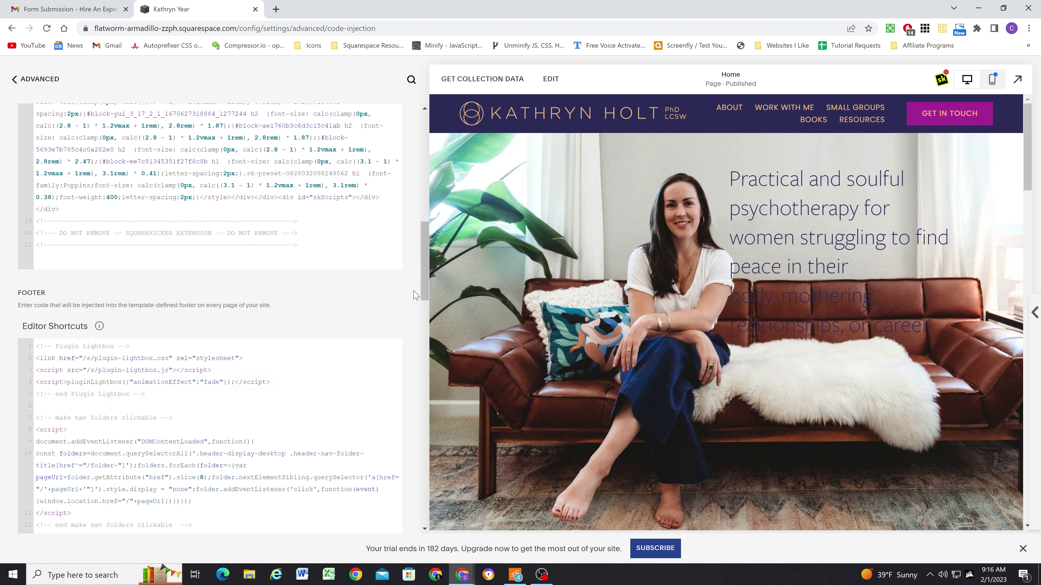
scroll(415, 293, "up", 5)
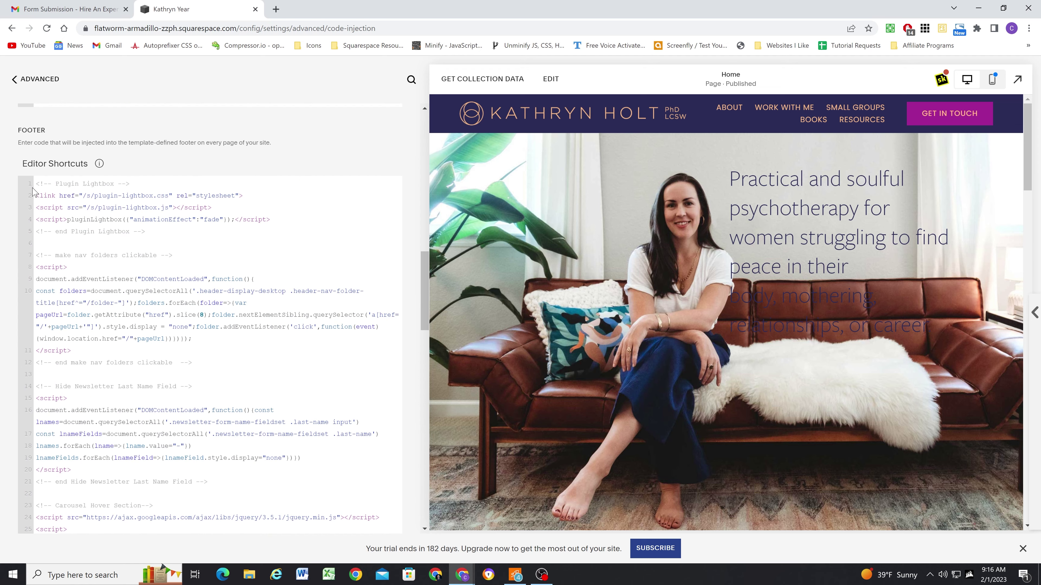
Paste the Auto Update Footer Year snippet above the existing footer code and save.
left_click(40, 183)
key("Return")
key("Return")
key("Return")
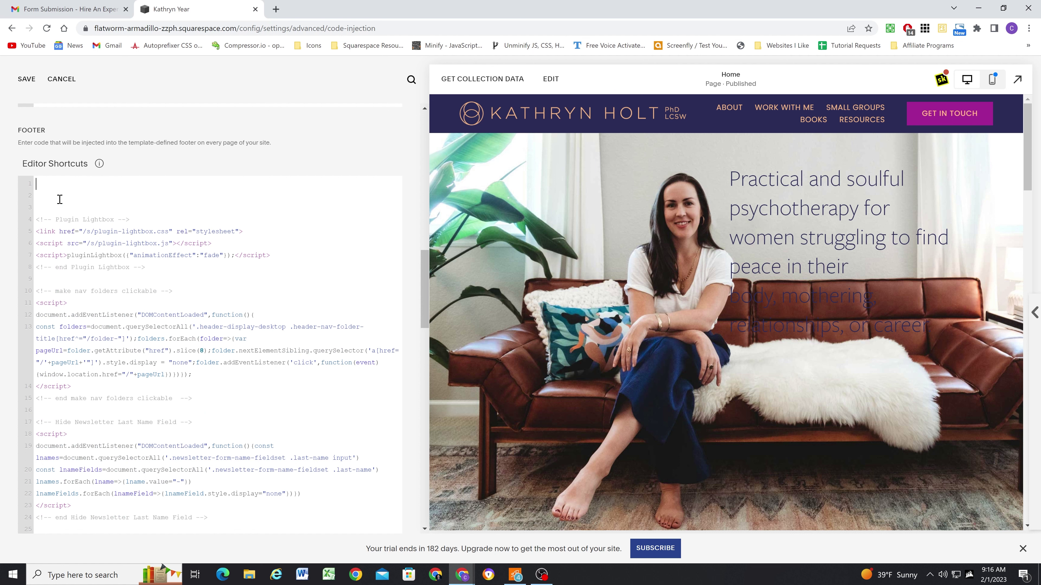
type("<!-- Auto Update Footer Year --> <style>footer a[href=\"#[date]\"]{background:none!important;text-decoration:none;pointer-events:none!important;</style> <script>(function(){var footerYear=document.querySelector('footer a[href=\"#[date]\"]');footerYear.innerHTML = \"\";footerYear.appendChild(document.createTextNode(new Date().getFullYear()));})();</script> <!-- end Auto Update Footer Year -->")
left_click(25, 80)
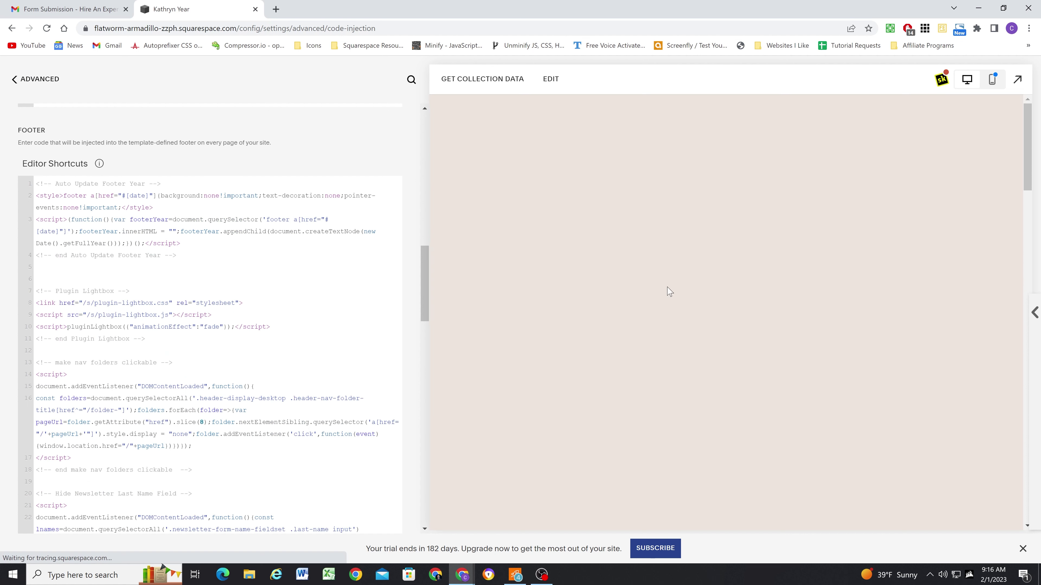
Check the preview footer shows © 2023, and highlight the script's date selector and getFullYear call.
scroll(666, 289, "down", 10)
scroll(648, 285, "down", 10)
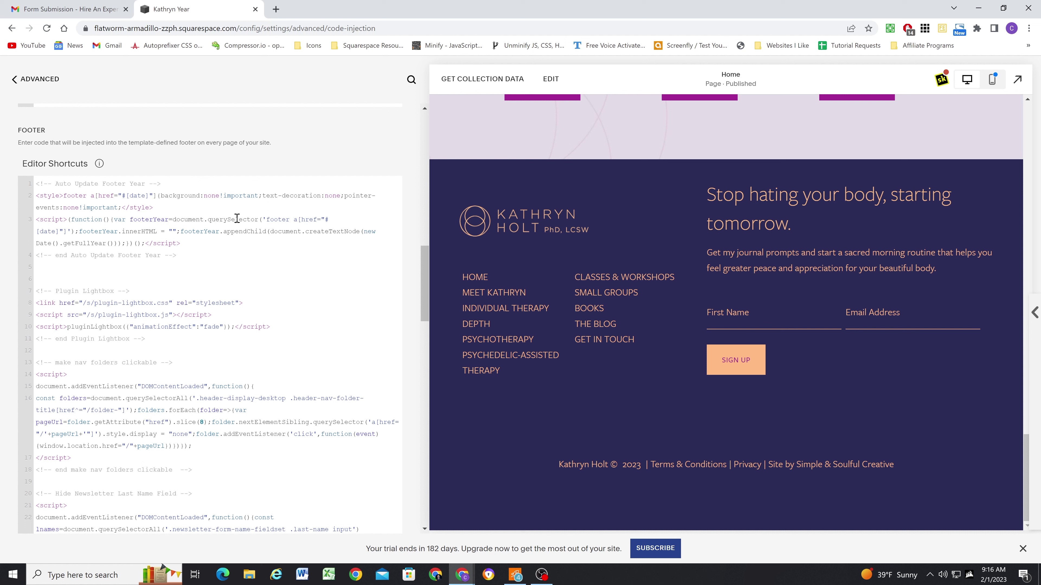
left_click_drag(292, 219, 336, 220)
left_click(94, 231)
left_click_drag(37, 242, 114, 243)
left_click(116, 244)
Enter footer editing and select the copyright text block.
left_click(551, 78)
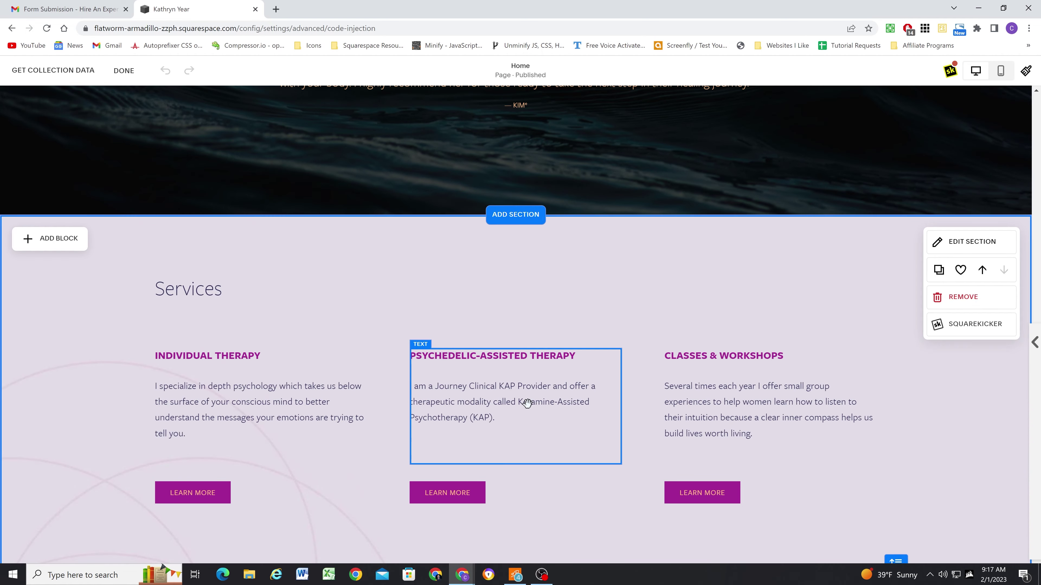
scroll(527, 403, "down", 8)
left_click(523, 238)
scroll(515, 427, "down", 4)
left_click(482, 465)
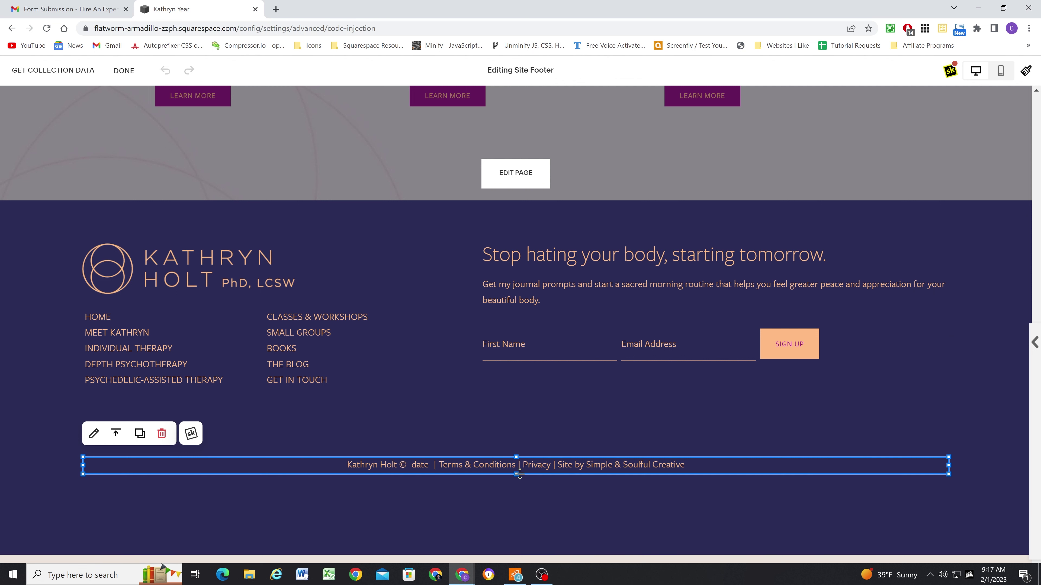
mouse_move(519, 474)
left_mouse_down()
mouse_move(515, 512)
mouse_move(519, 476)
left_mouse_up()
Try Paragraph 3 size on the copyright line, then set it back to Paragraph 2.
left_click(329, 462)
left_click_drag(329, 462, 745, 487)
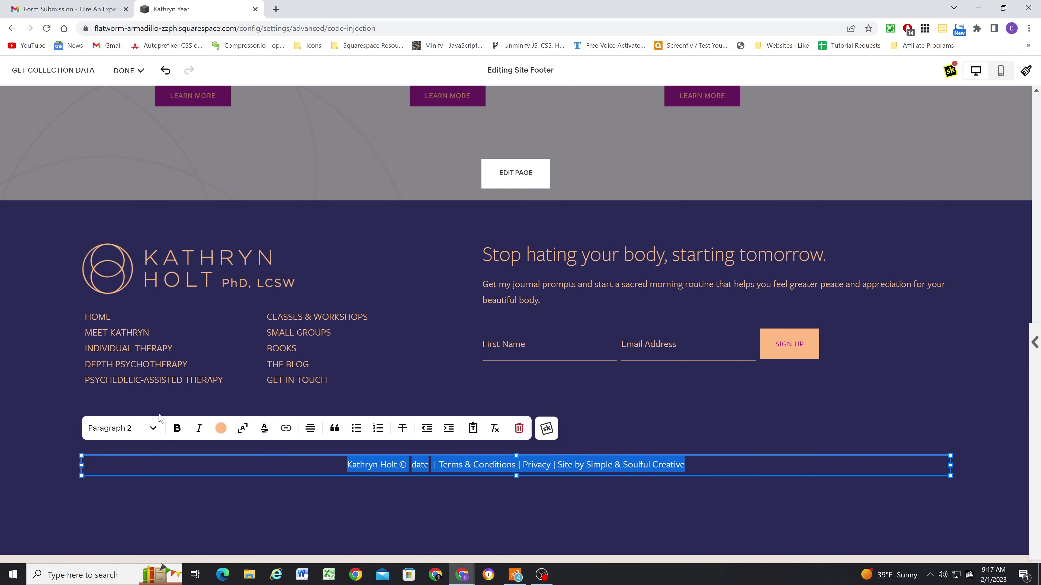
left_click(153, 427)
left_click(120, 375)
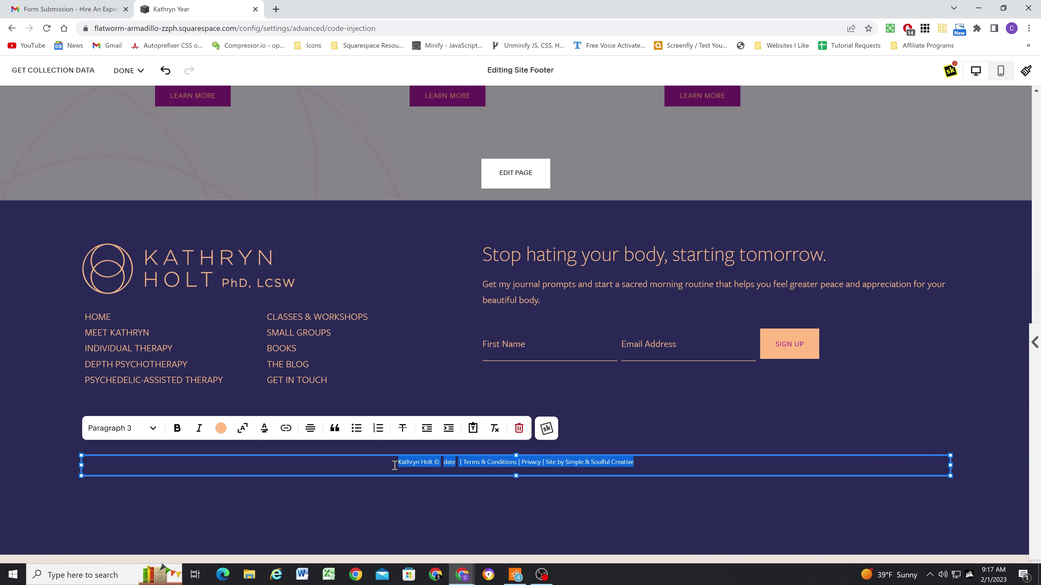
left_click(128, 418)
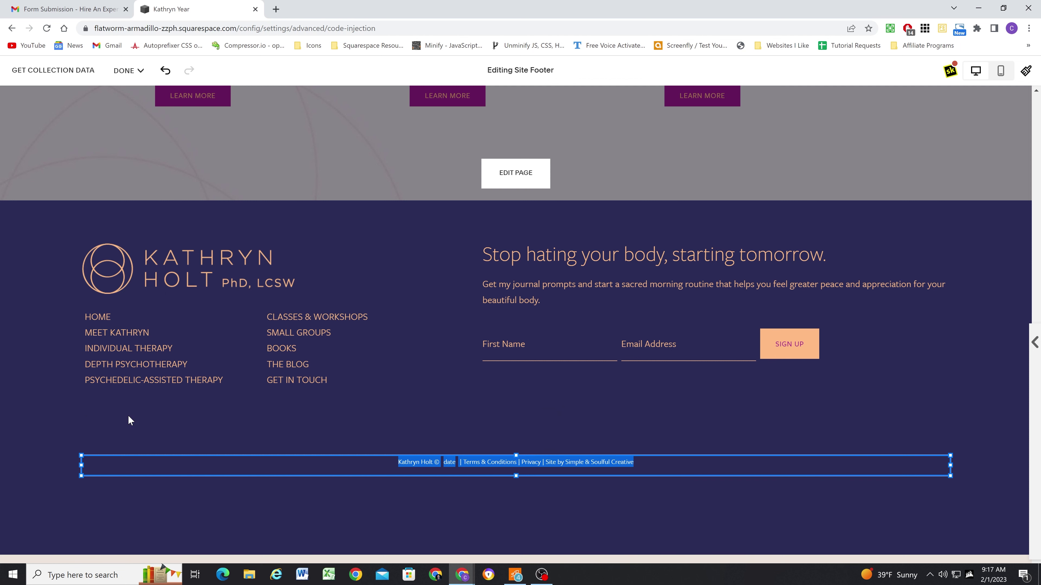
double_click(367, 459)
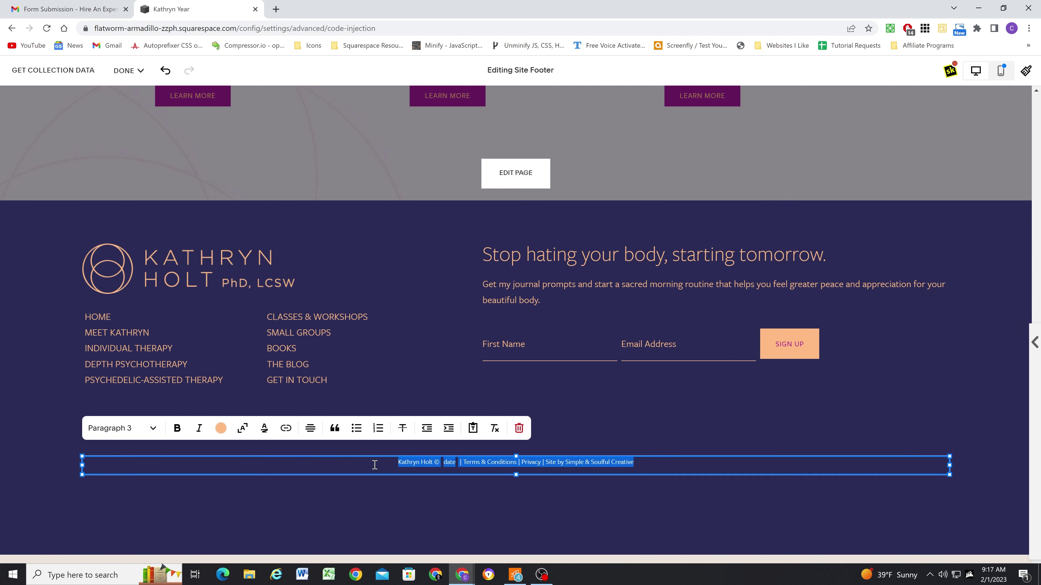
left_click(122, 432)
left_click(113, 352)
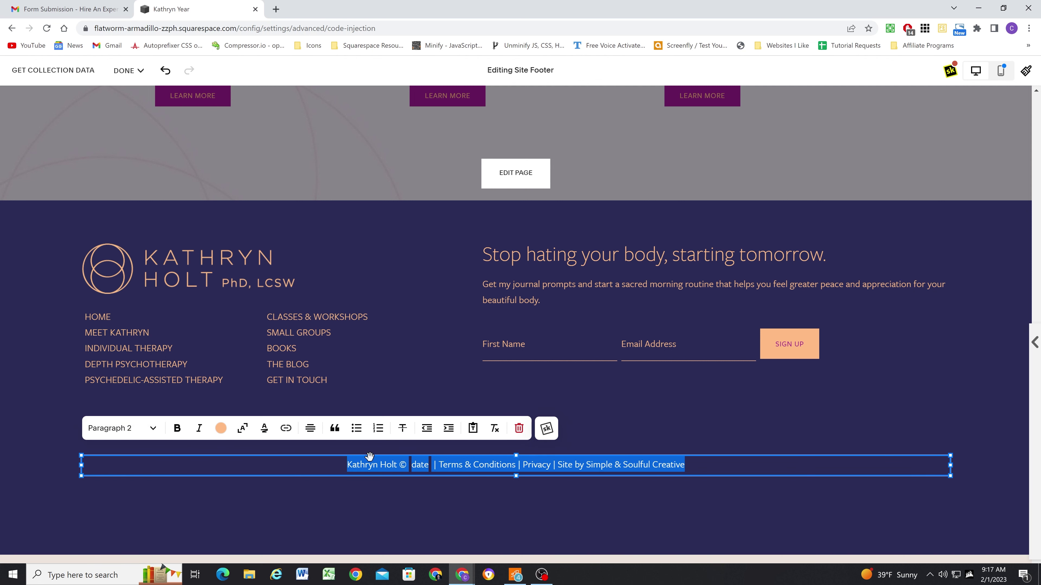
left_click(342, 470)
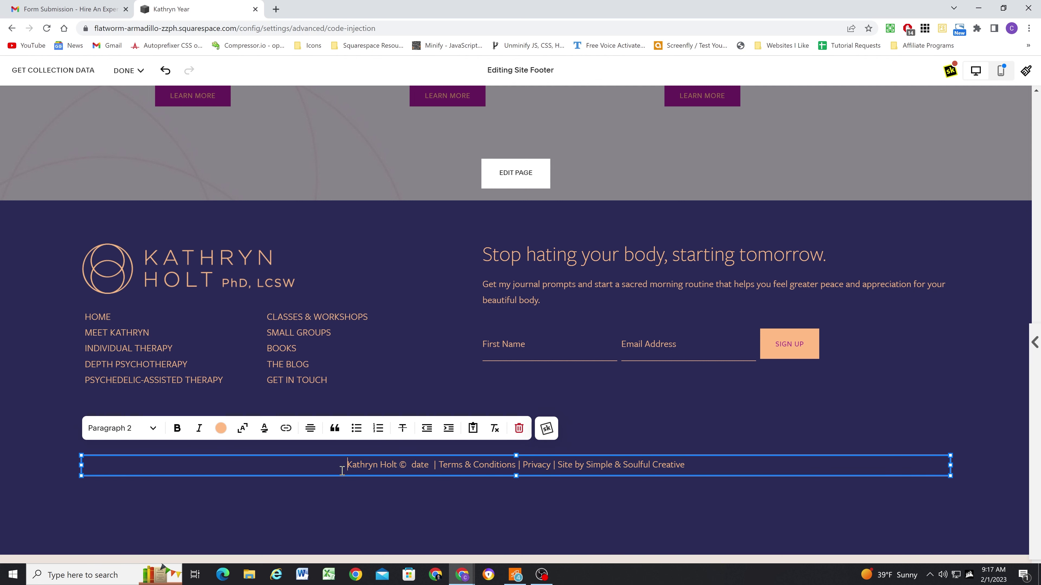
Insert '2014 -' before 'date' in the copyright line and save the footer.
left_click(410, 466)
type("201")
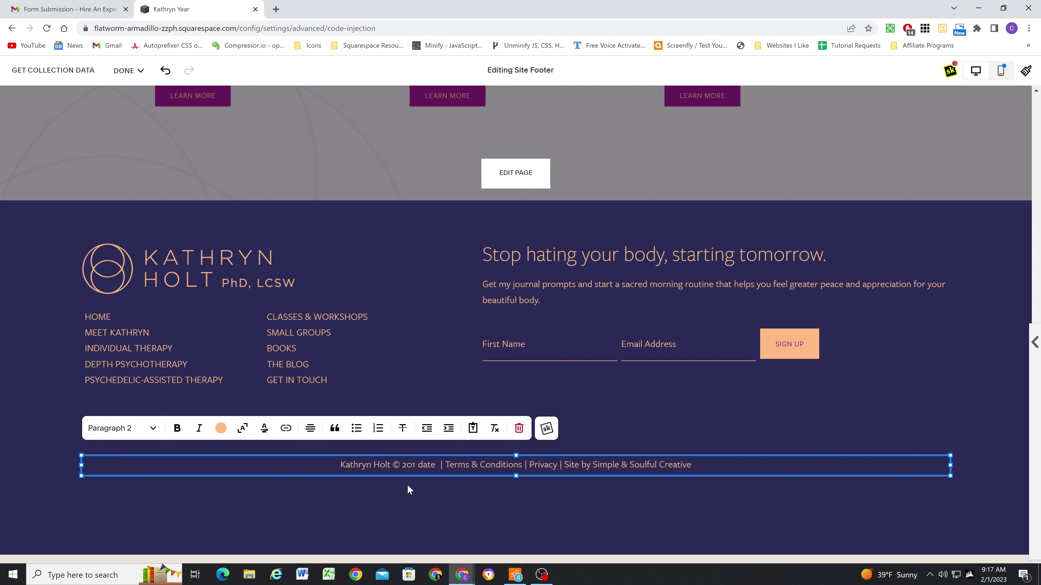
type("4 -")
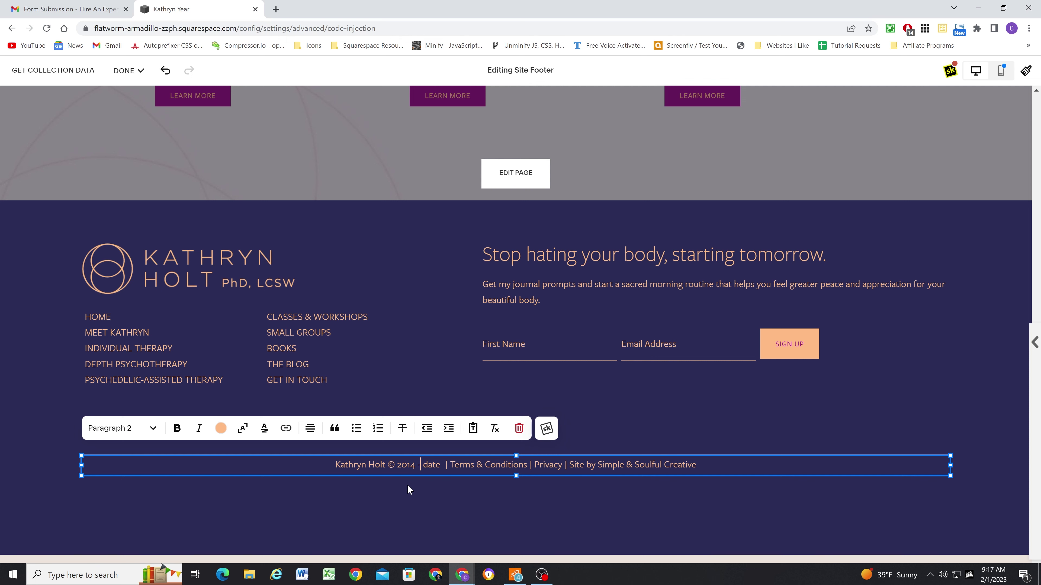
left_click(411, 520)
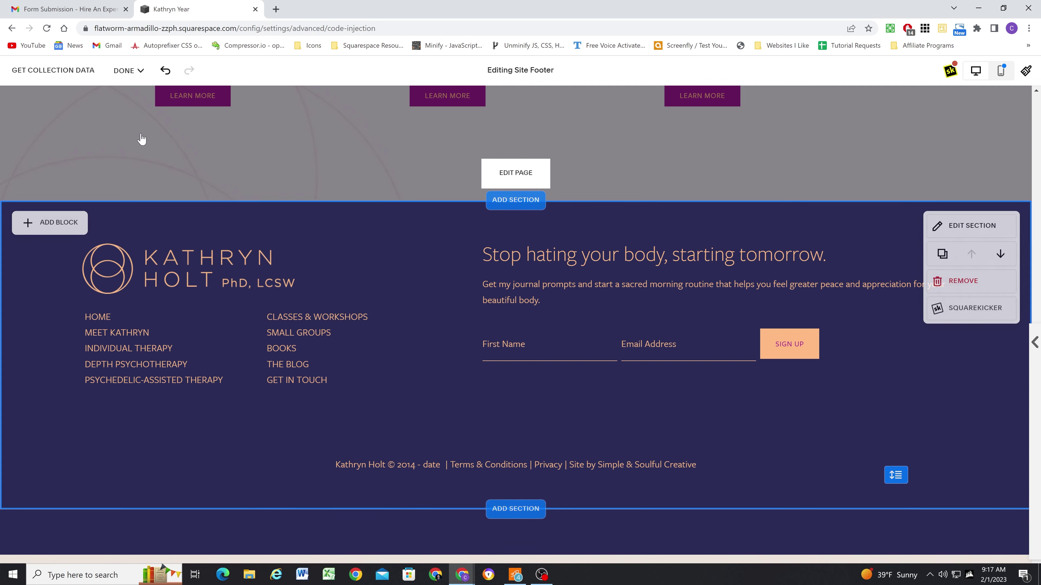
left_click(133, 72)
left_click(118, 104)
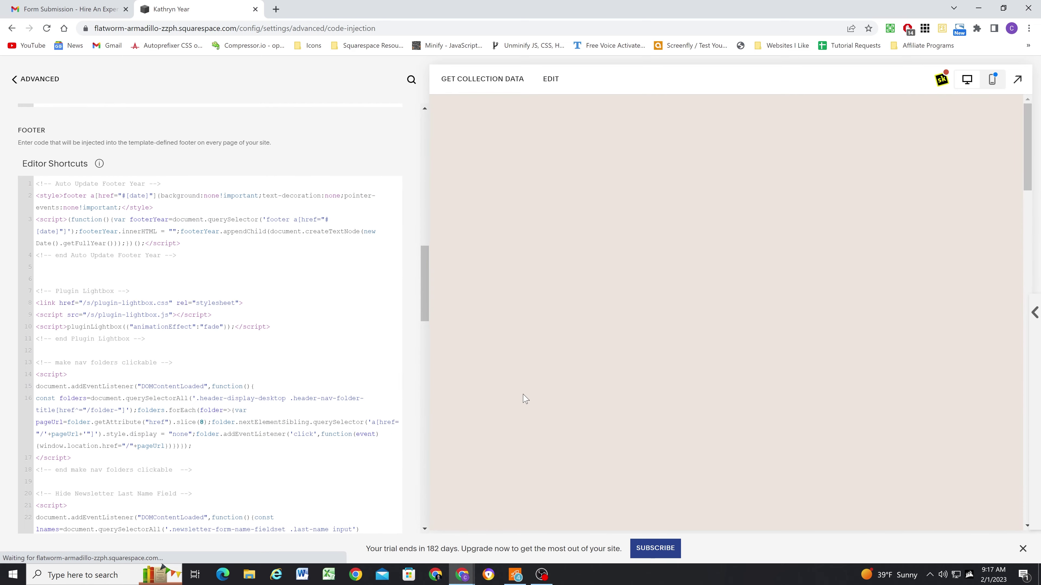
Scroll through the Squarespace CSS Toolbox course's lesson list.
scroll(514, 400, "down", 10)
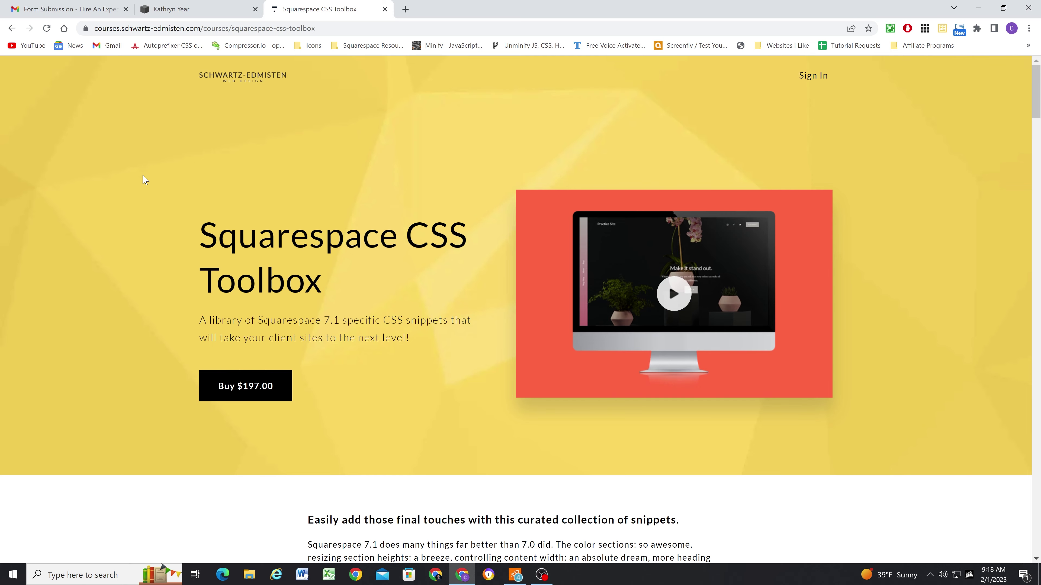
scroll(143, 222, "down", 10)
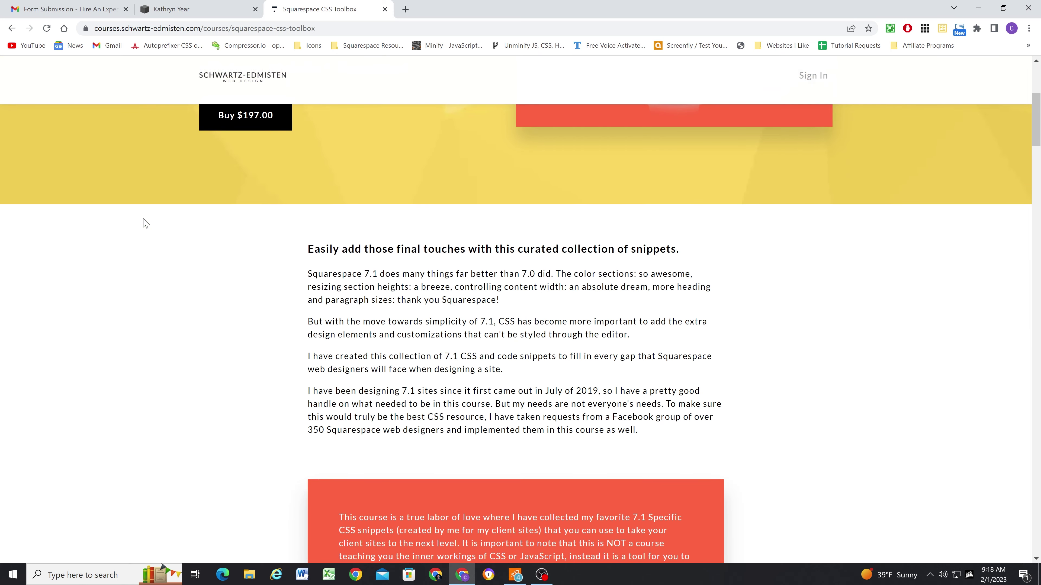
scroll(144, 223, "down", 12)
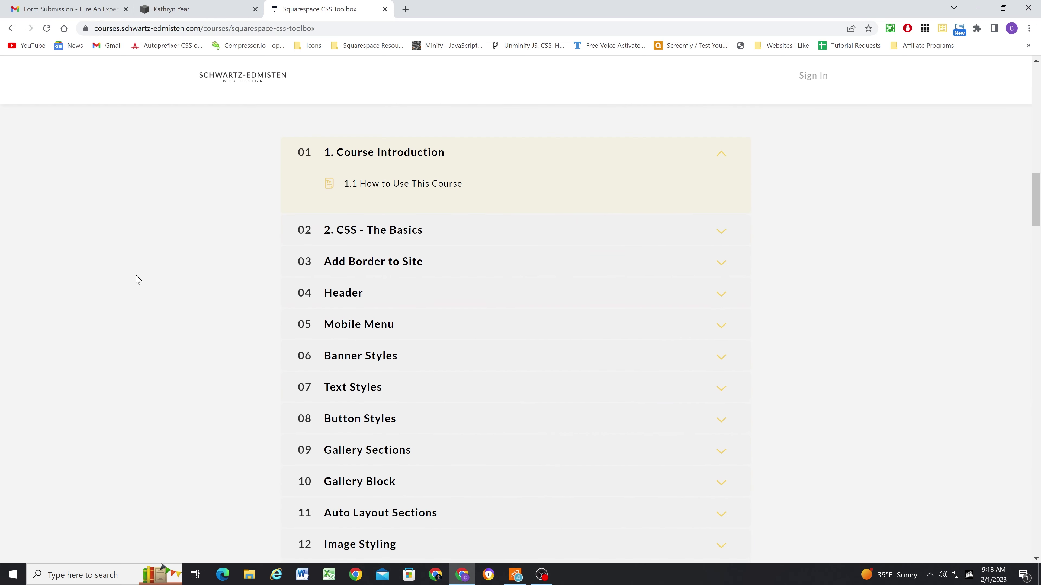
scroll(143, 281, "down", 1)
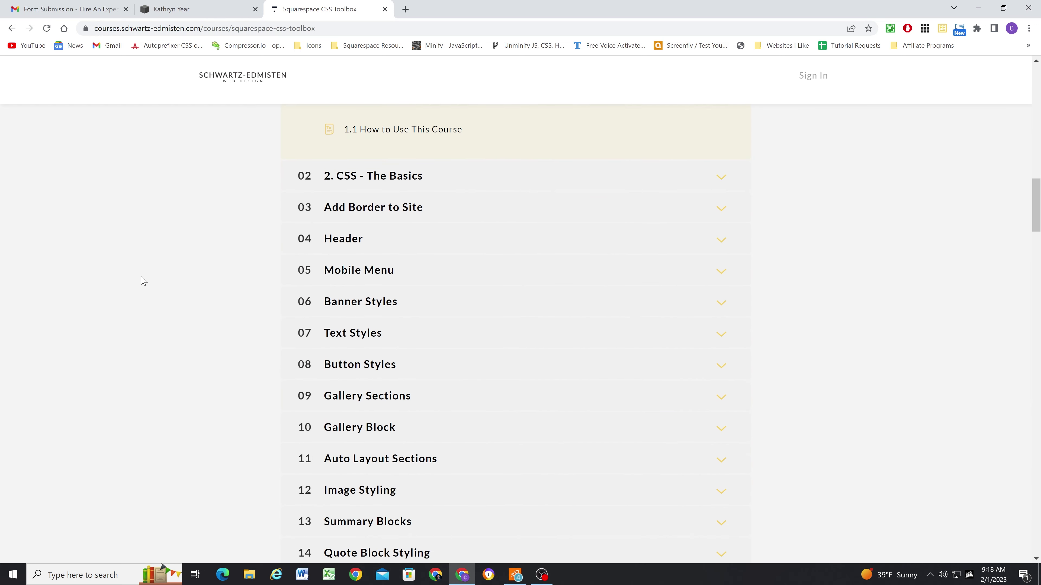
scroll(143, 281, "down", 5)
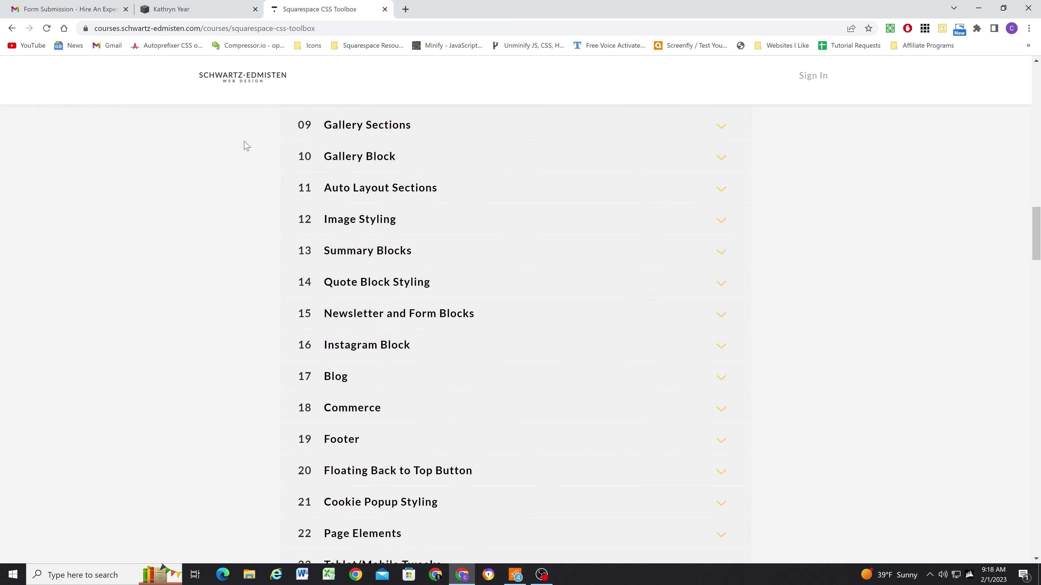
scroll(435, 176, "down", 3)
scroll(406, 264, "down", 2)
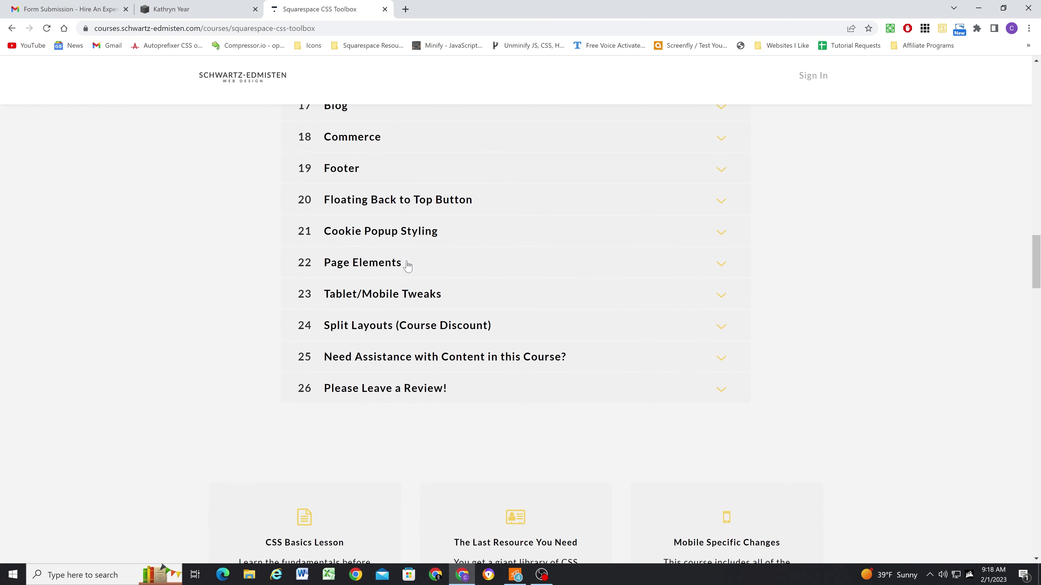
scroll(225, 308, "up", 1)
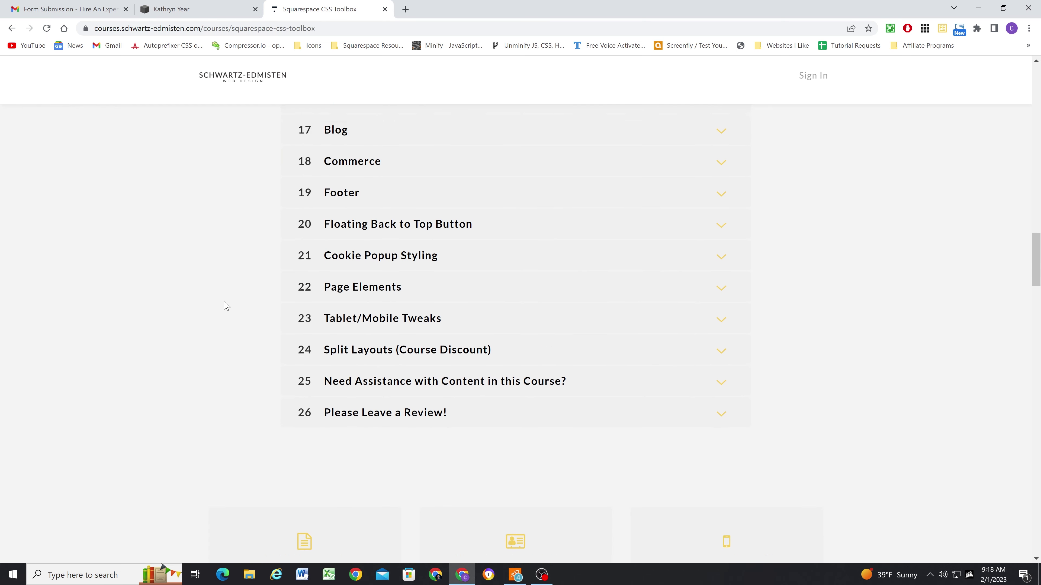
Glance at the site editor, then return to the top of the CSS Toolbox course page.
left_click(198, 6)
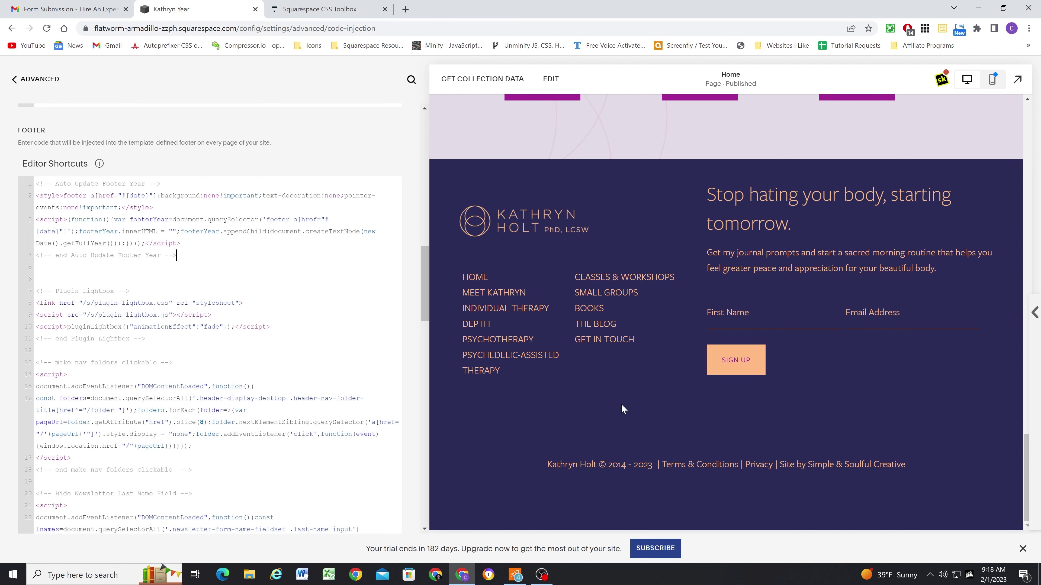
left_click(320, 8)
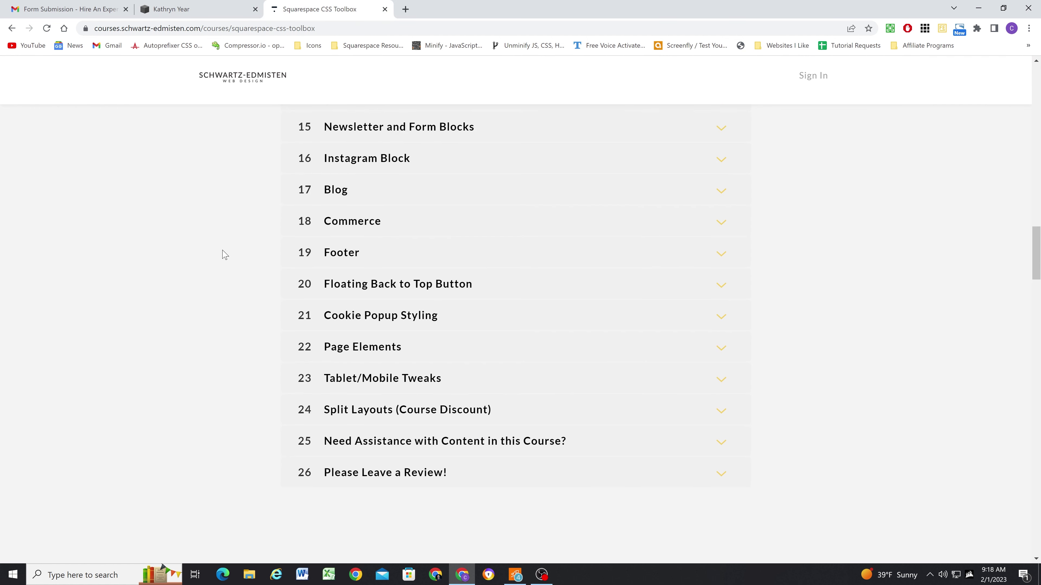
scroll(225, 255, "up", 5)
scroll(225, 271, "up", 15)
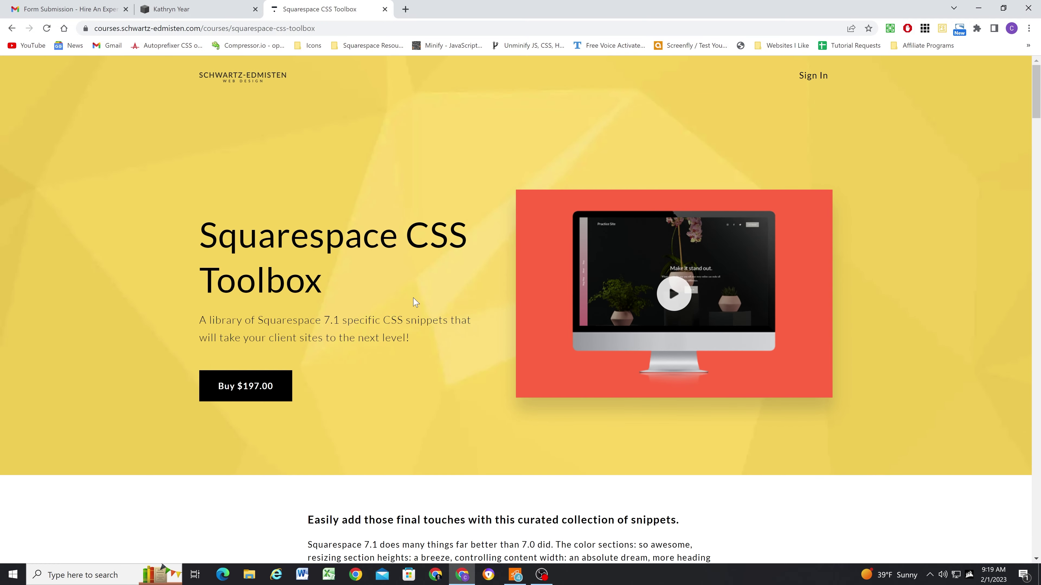
Return to the Code Injection page, where the preview footer reads © 2014 - 2023.
left_click(199, 6)
scroll(261, 274, "up", 1)
scroll(261, 275, "up", 2)
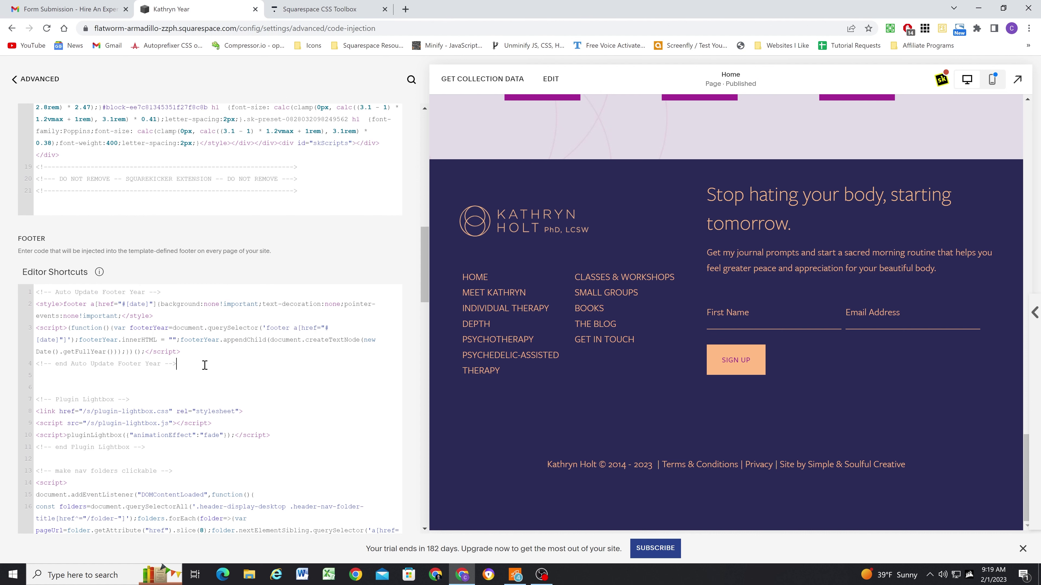